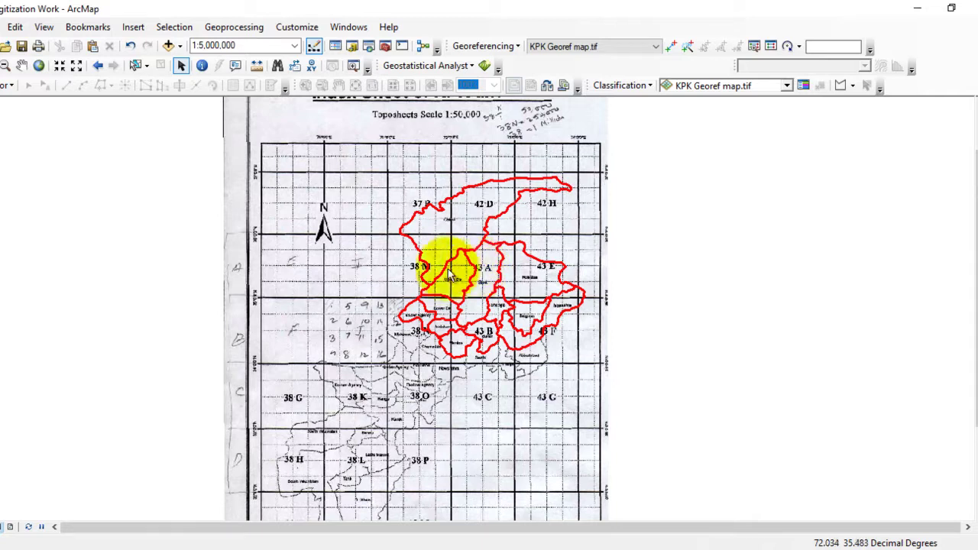
# Step: Open the attribute table of the District layer and shift its window slightly
pyautogui.moveTo(7, 266)
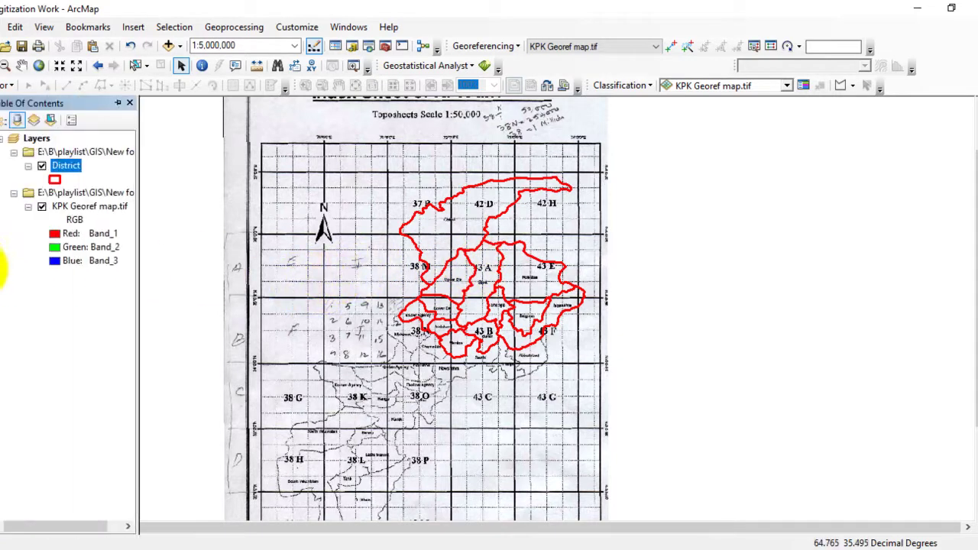
pyautogui.rightClick(64, 171)
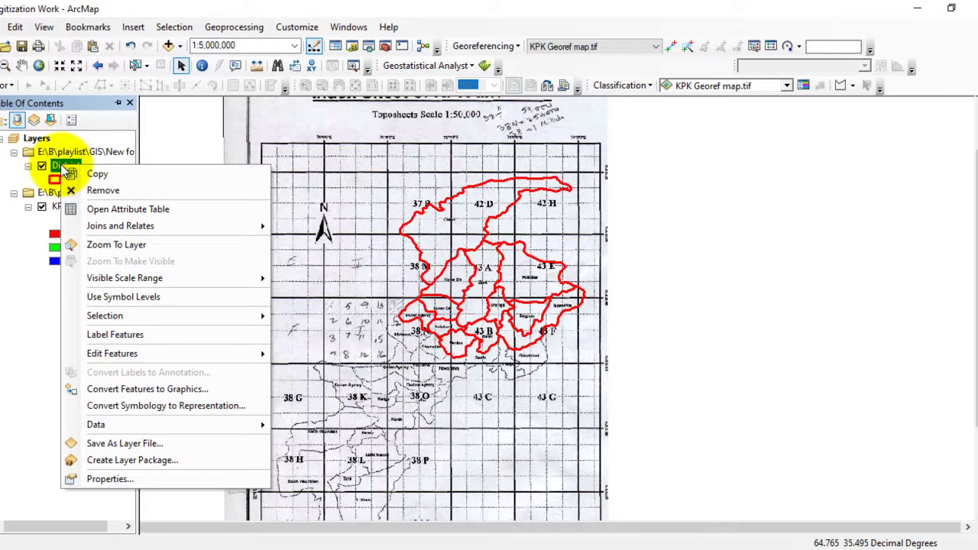
pyautogui.click(122, 208)
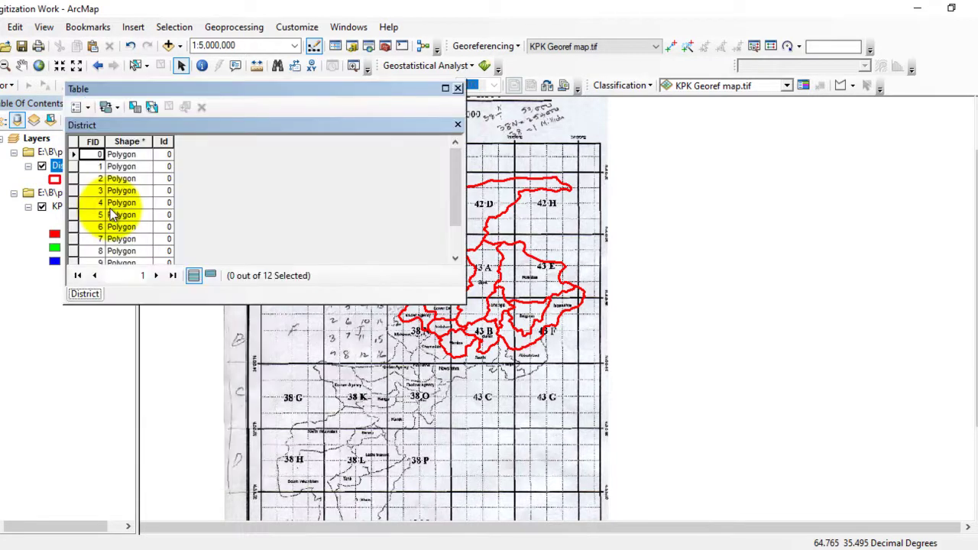
pyautogui.moveTo(260, 96); pyautogui.dragTo(324, 93)
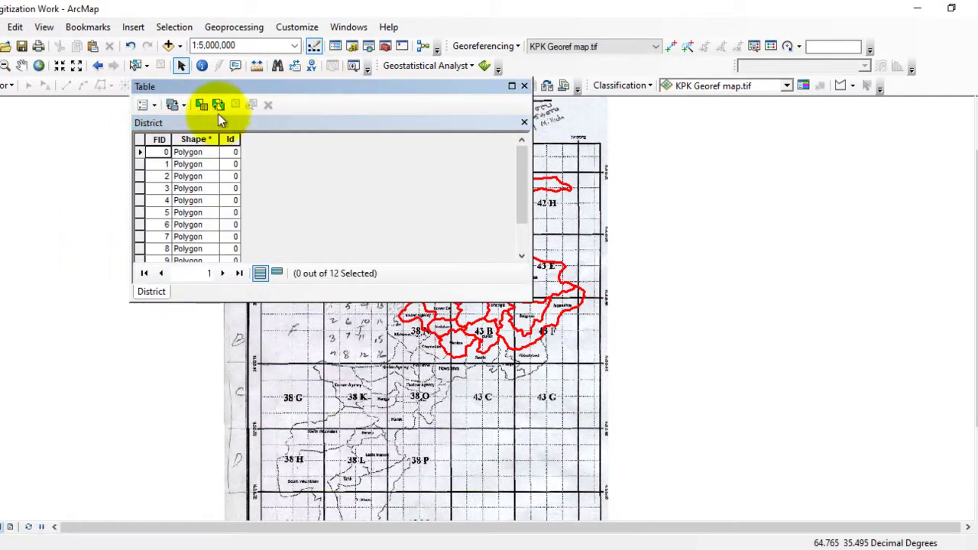
# Step: Add a field called Name of type Text, length 50, to the District attribute table
pyautogui.click(151, 106)
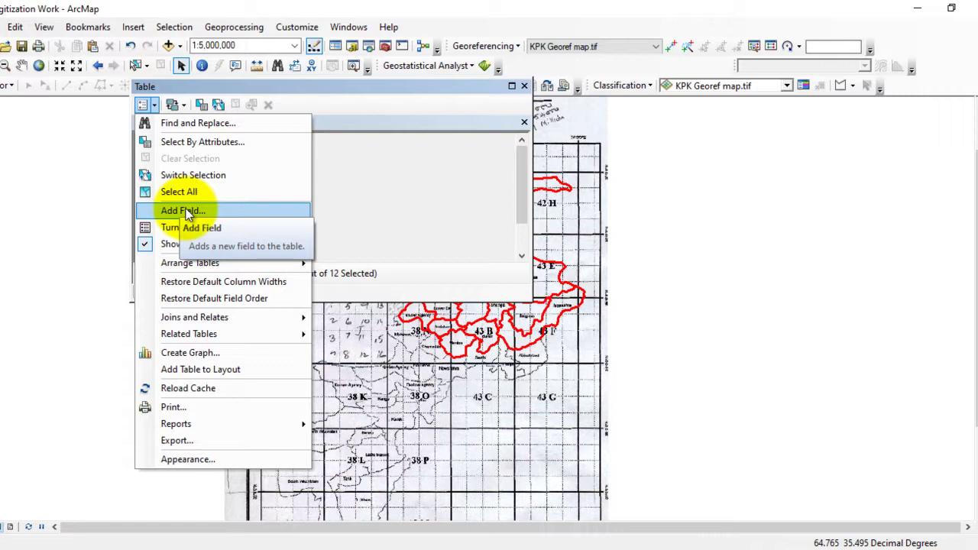
pyautogui.click(6, 84)
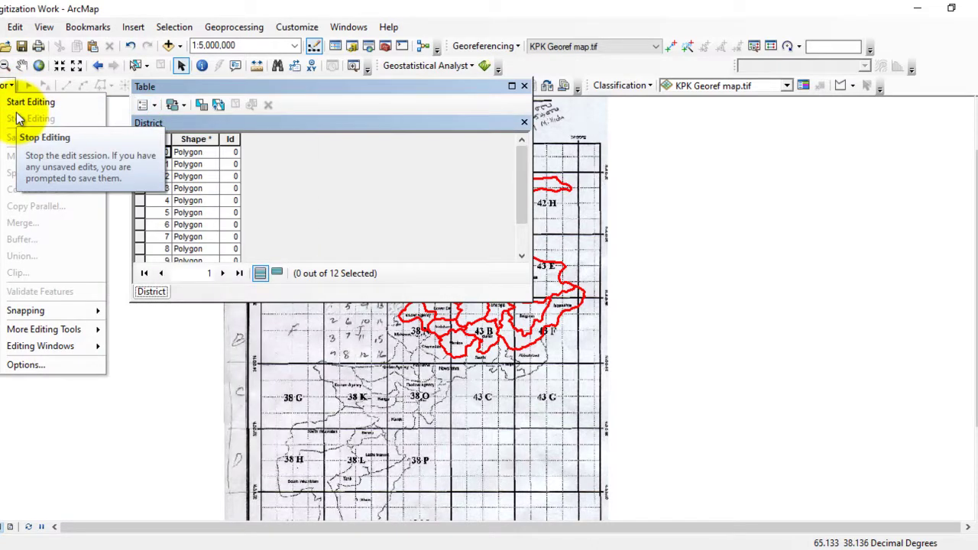
pyautogui.click(153, 107)
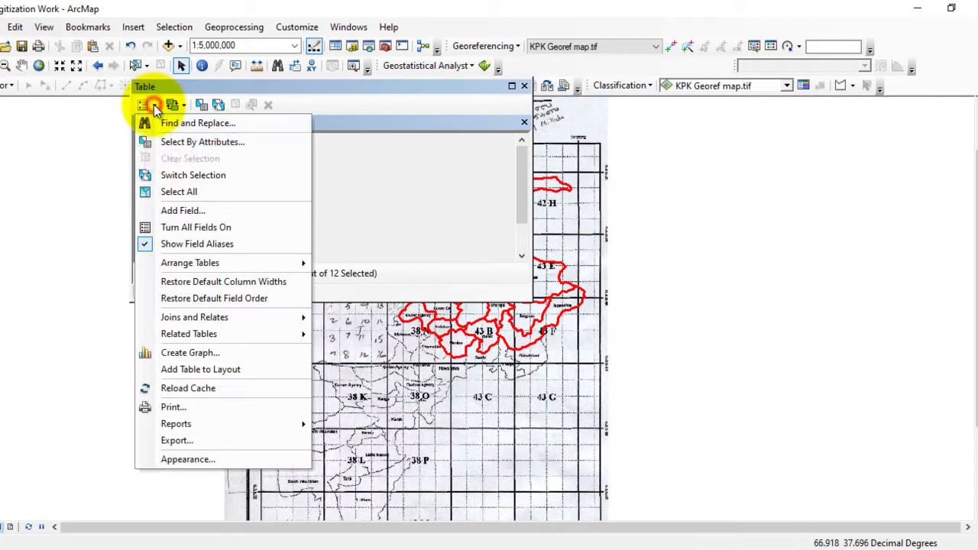
pyautogui.click(182, 211)
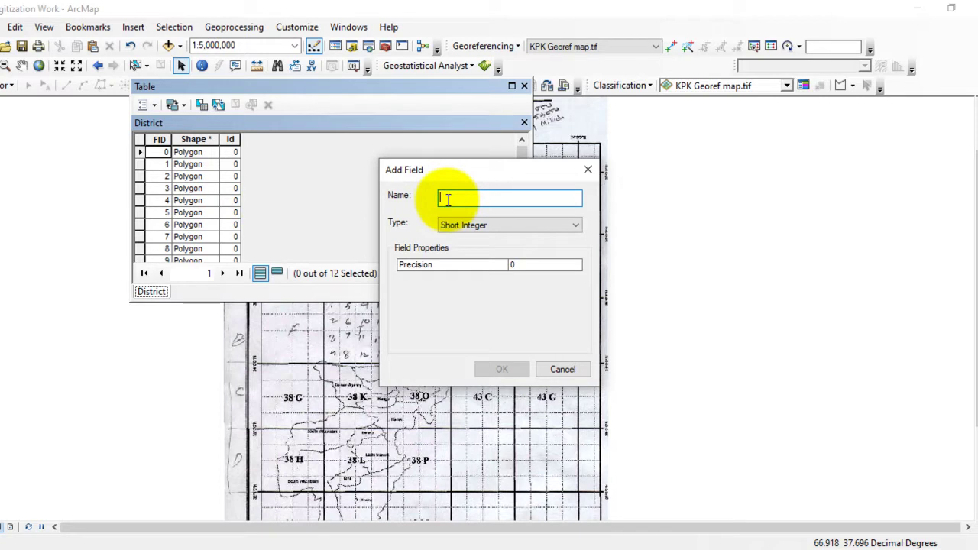
pyautogui.write('Name')
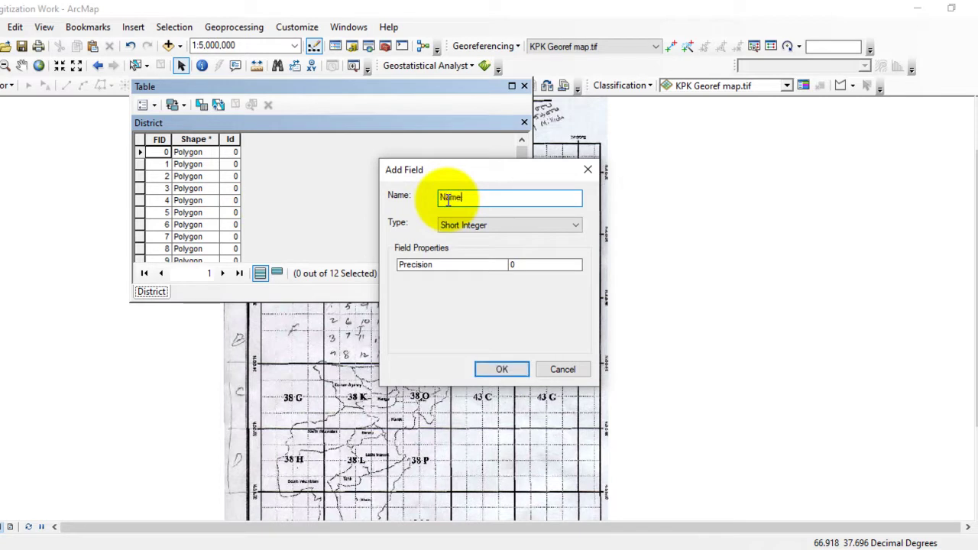
pyautogui.click(573, 224)
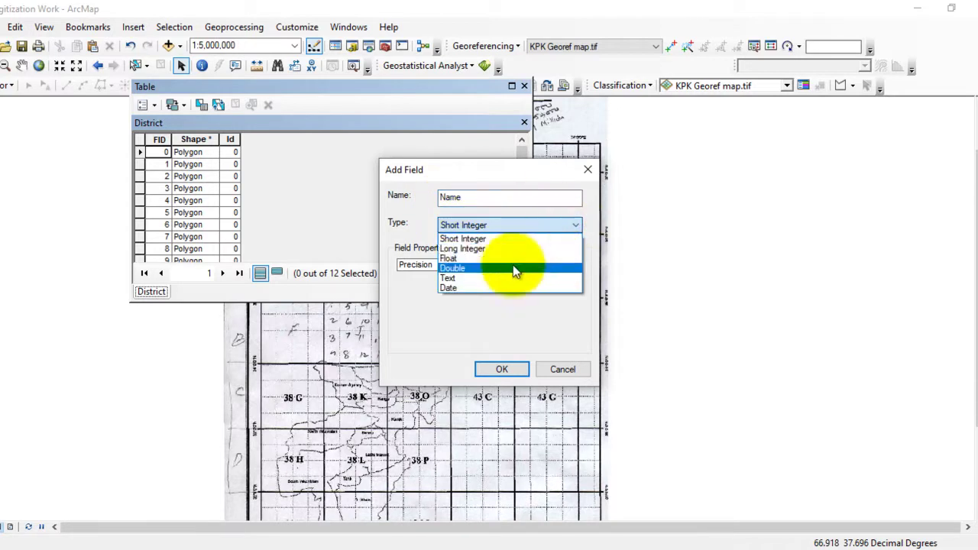
pyautogui.click(484, 277)
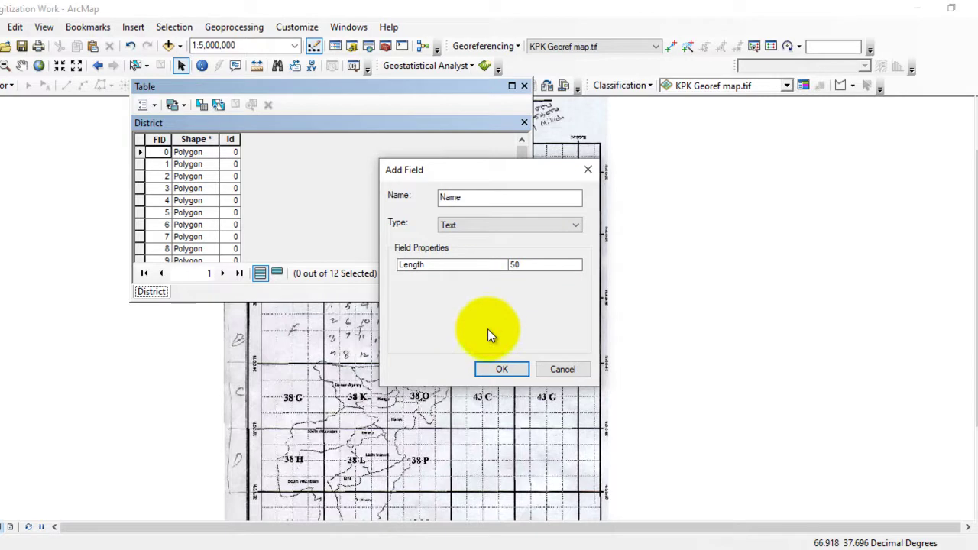
pyautogui.click(498, 366)
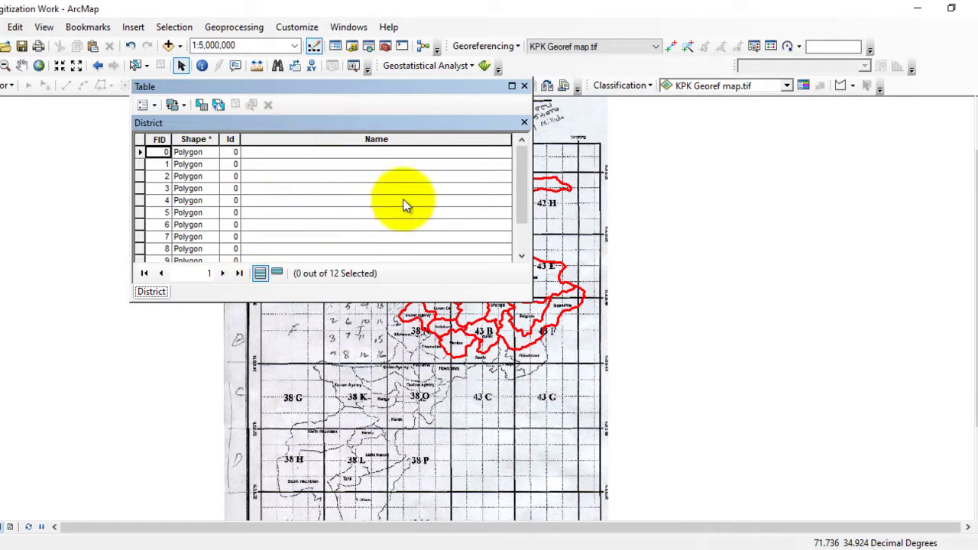
# Step: Move the table window clear of the district polygons and start an edit session
pyautogui.moveTo(340, 86); pyautogui.dragTo(218, 108)
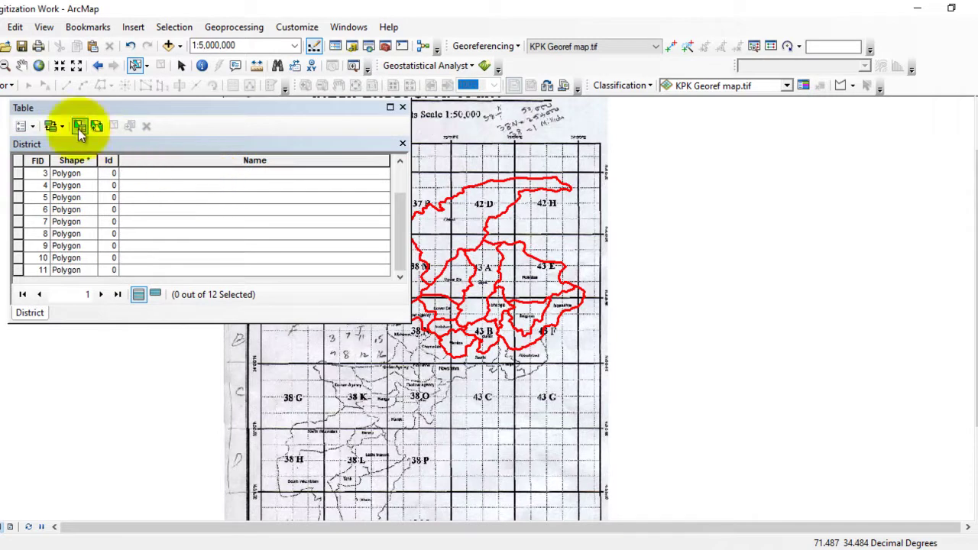
pyautogui.click(9, 89)
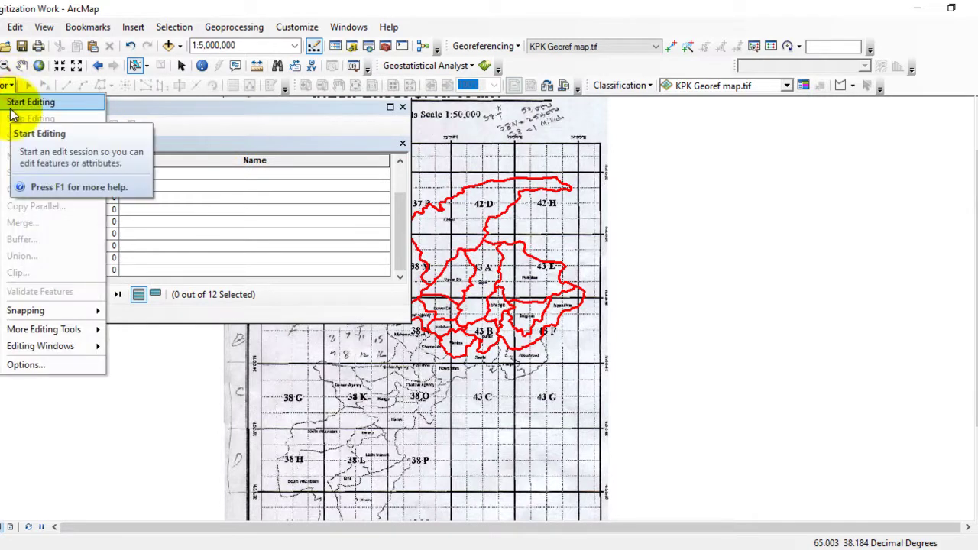
pyautogui.click(8, 104)
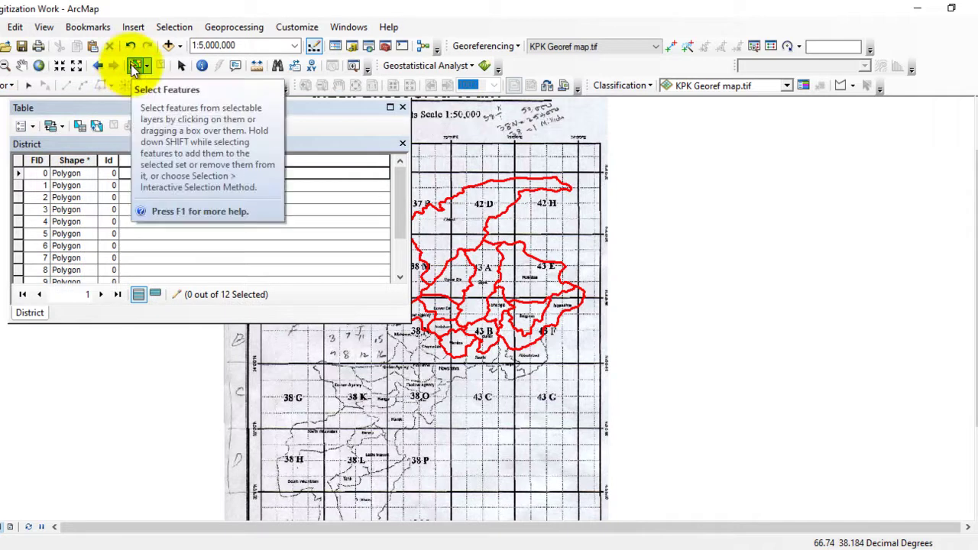
# Step: Select the Chitral and Swat polygons on the map one after the other and fill in their Name values as "chitral" and "Swat"
pyautogui.click(134, 65)
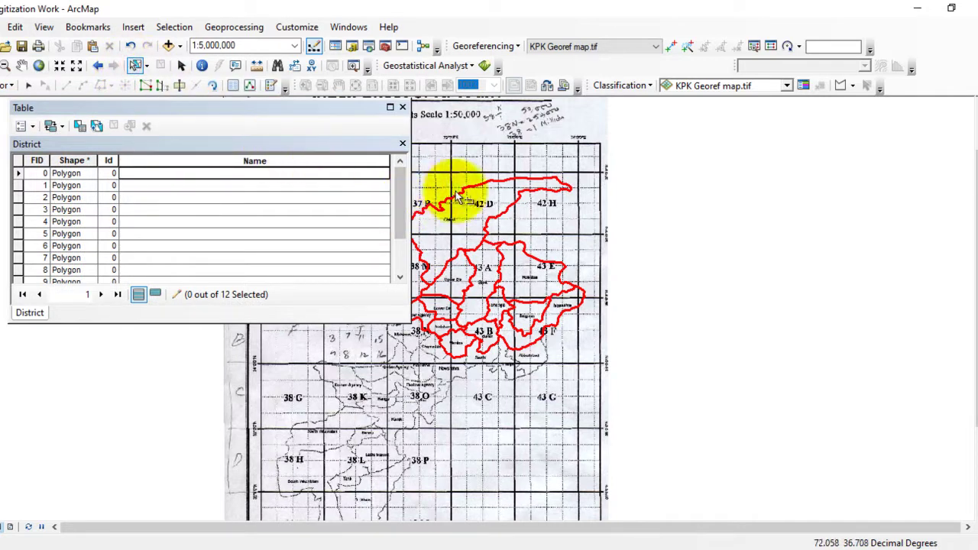
pyautogui.click(451, 229)
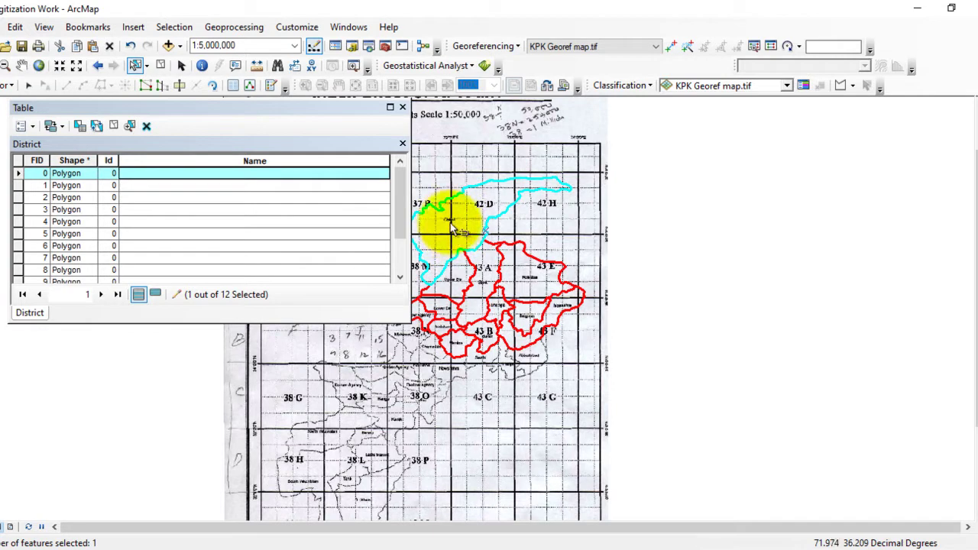
pyautogui.click(130, 172)
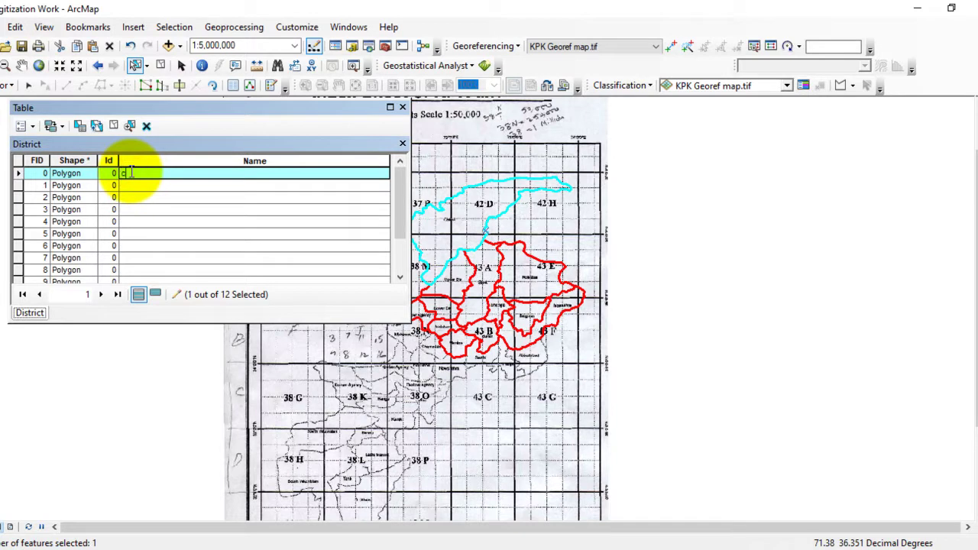
pyautogui.write('chitral')
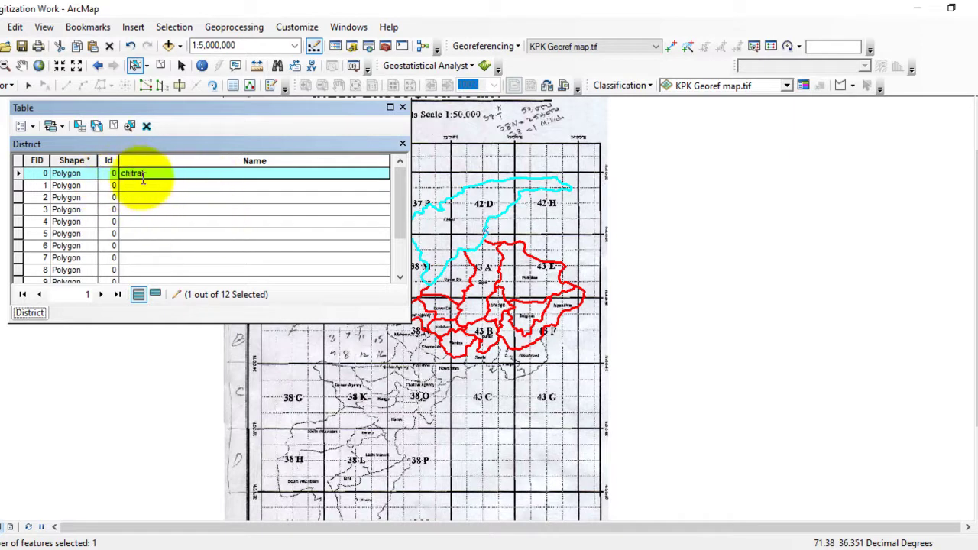
pyautogui.click(484, 274)
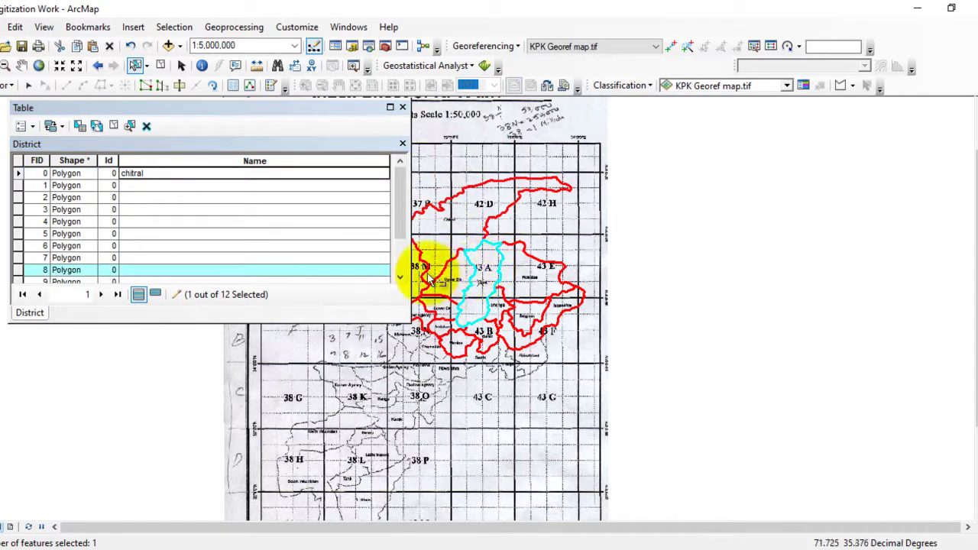
pyautogui.click(168, 269)
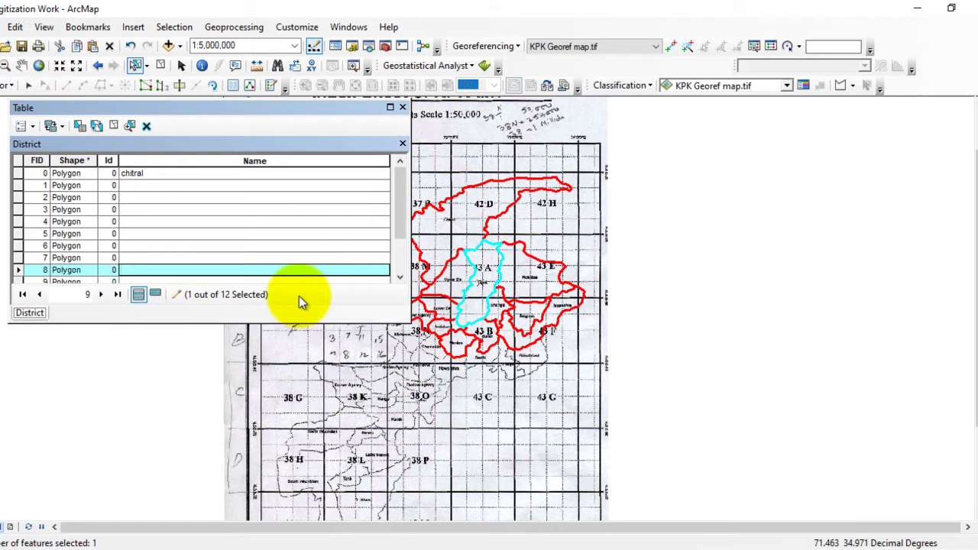
pyautogui.write('Swat')
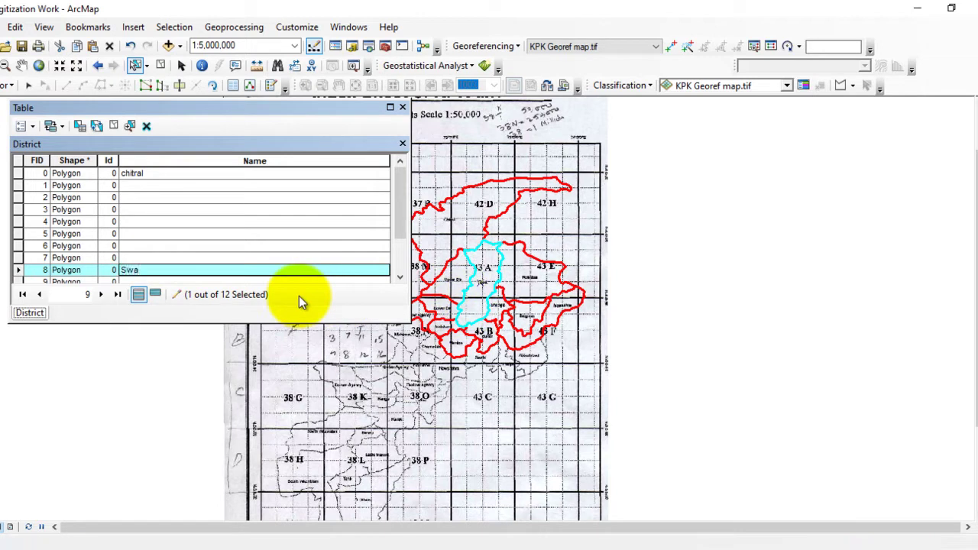
# Step: Select the Upper Dir and Lower Dir polygons in turn and fill in their Name values as "Upper dir" and "lower dir"
pyautogui.click(448, 287)
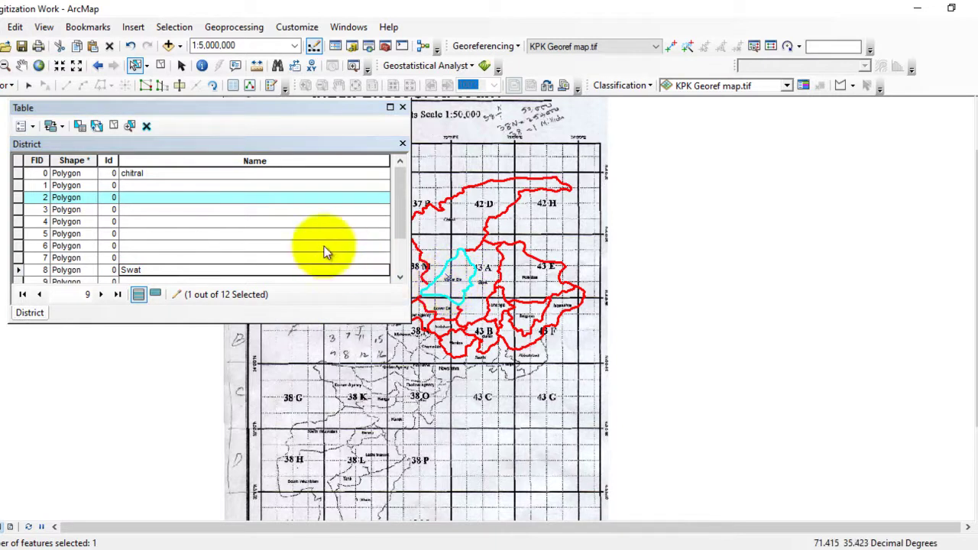
pyautogui.click(202, 195)
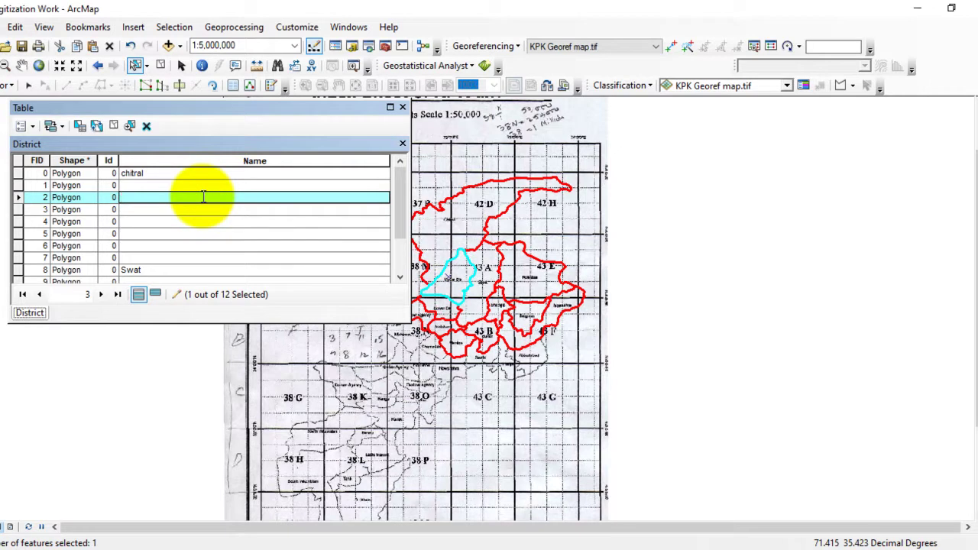
pyautogui.write('U')
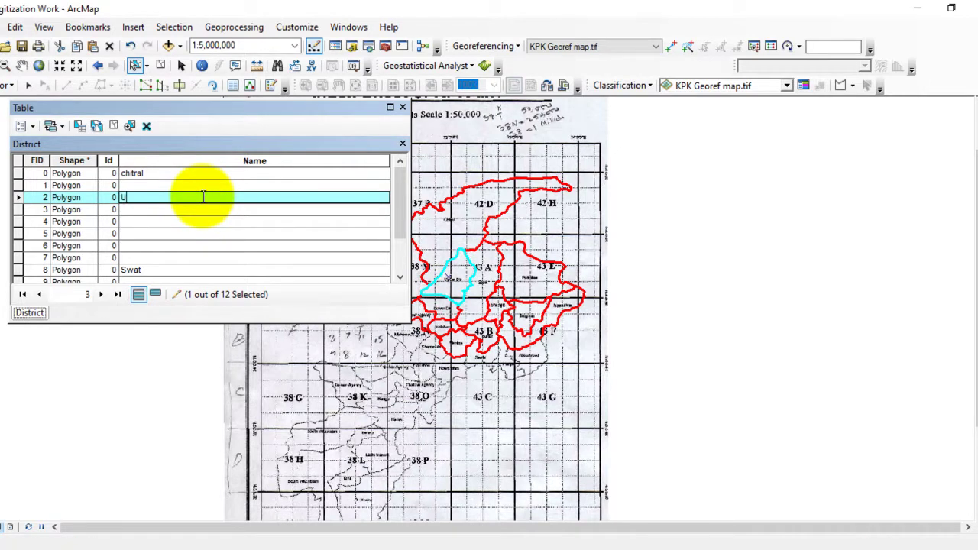
pyautogui.write('pper dir')
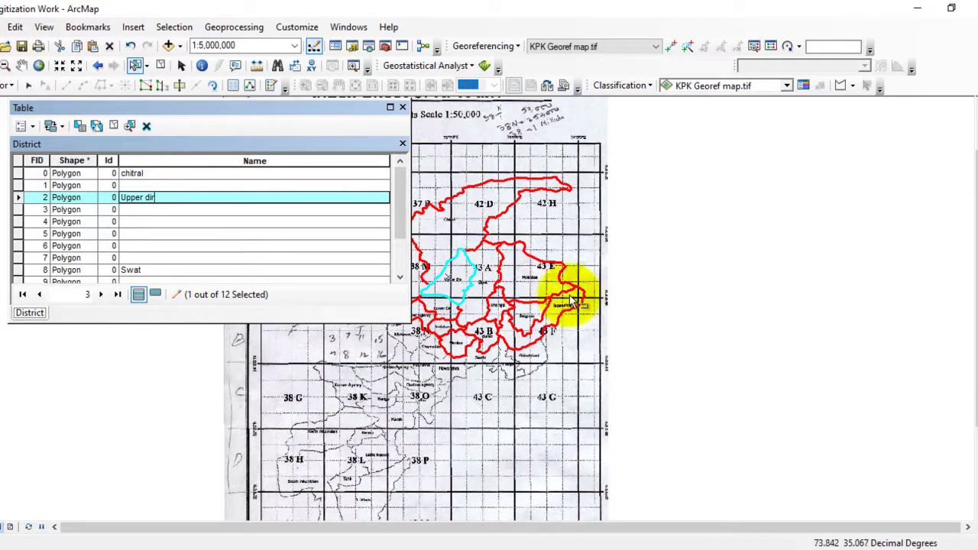
pyautogui.click(441, 304)
pyautogui.click(172, 209)
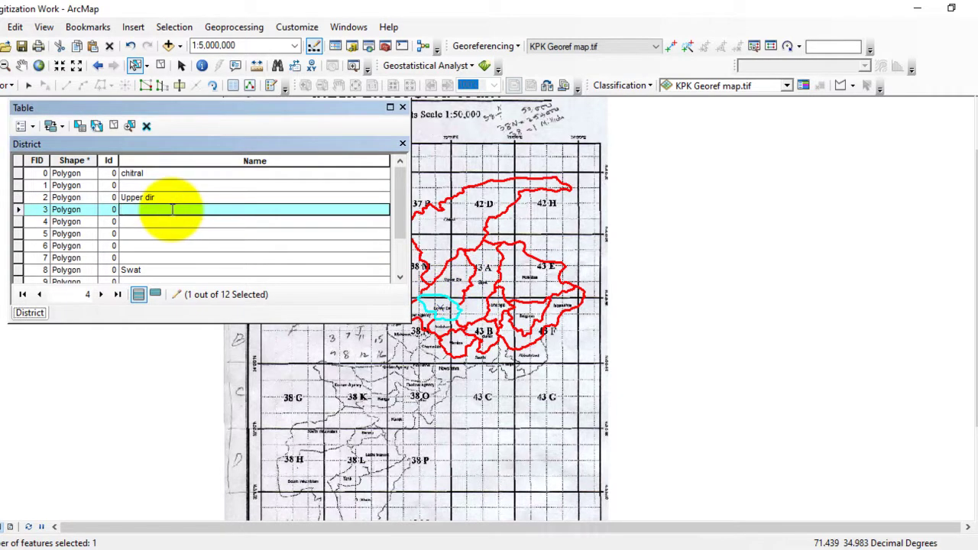
pyautogui.write('lower dir')
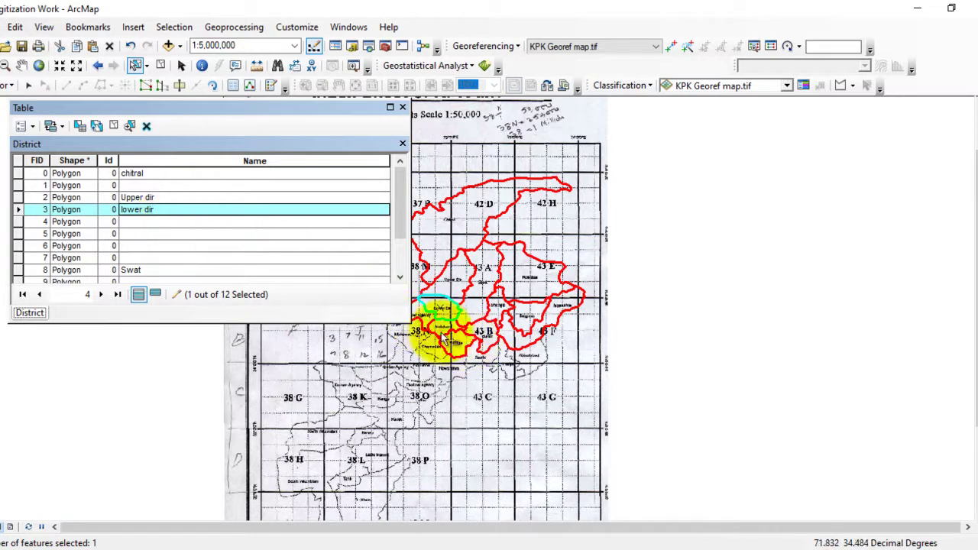
# Step: Select the Malakand polygon south of Lower Dir and set its Name value to "Malakand"
pyautogui.scroll(2, 425, 327)
pyautogui.scroll(-2, 415, 327)
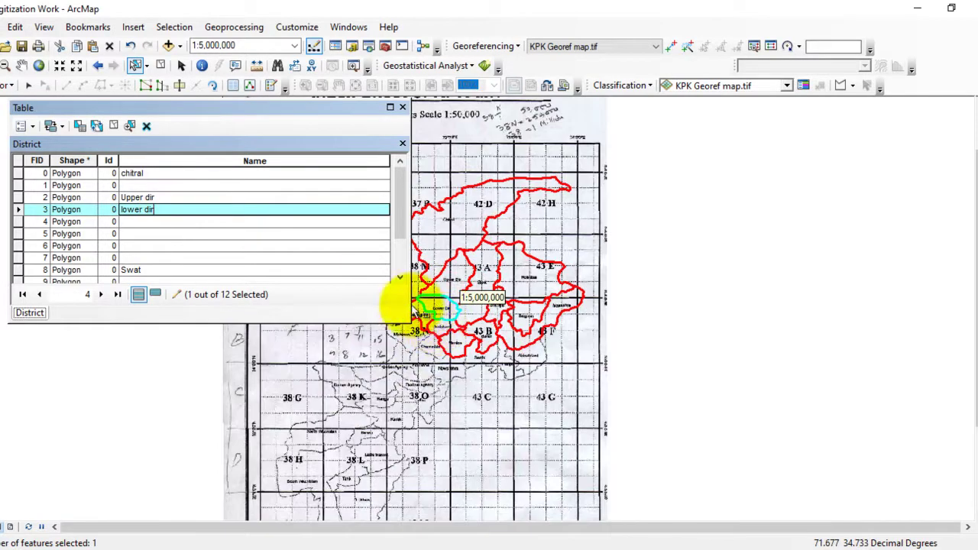
pyautogui.scroll(-2, 427, 312)
pyautogui.scroll(-2, 460, 327)
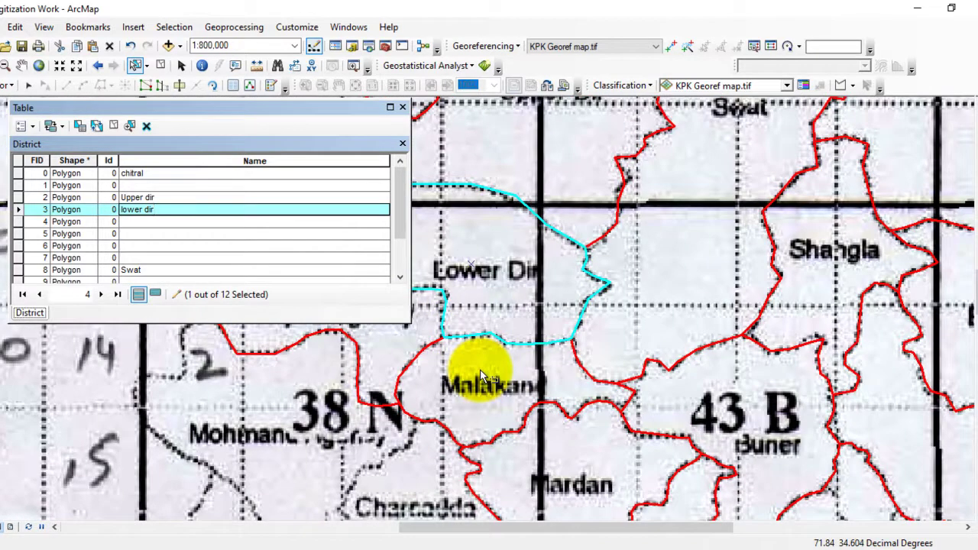
pyautogui.click(482, 375)
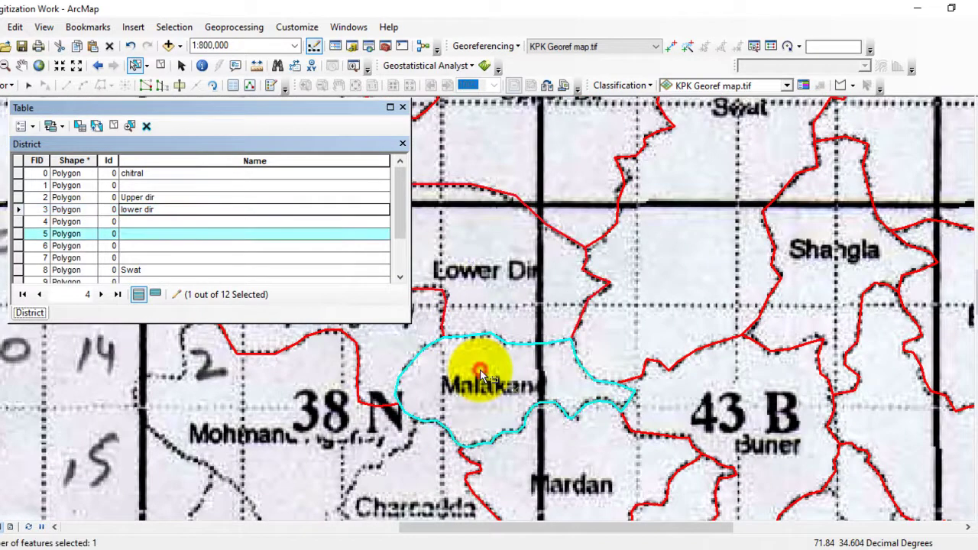
pyautogui.click(176, 233)
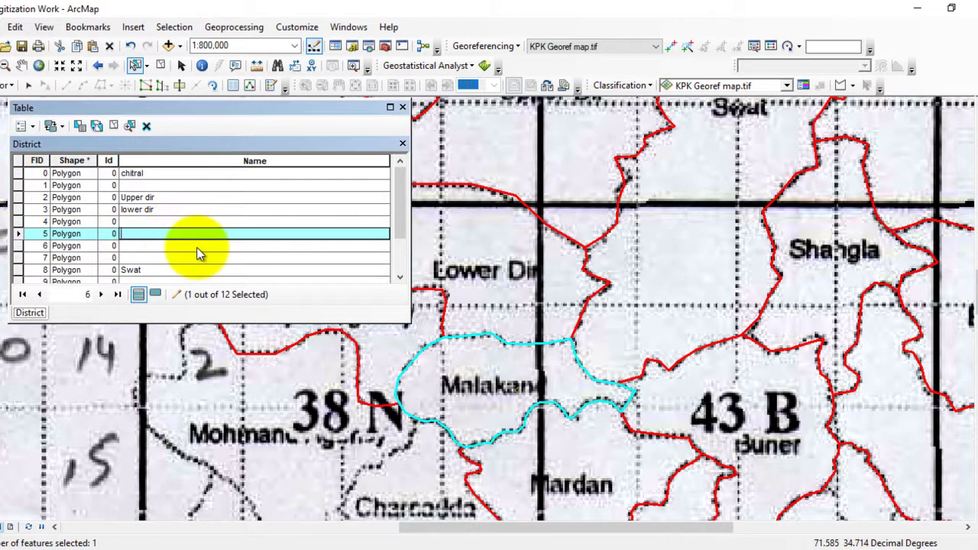
pyautogui.write('Mal')
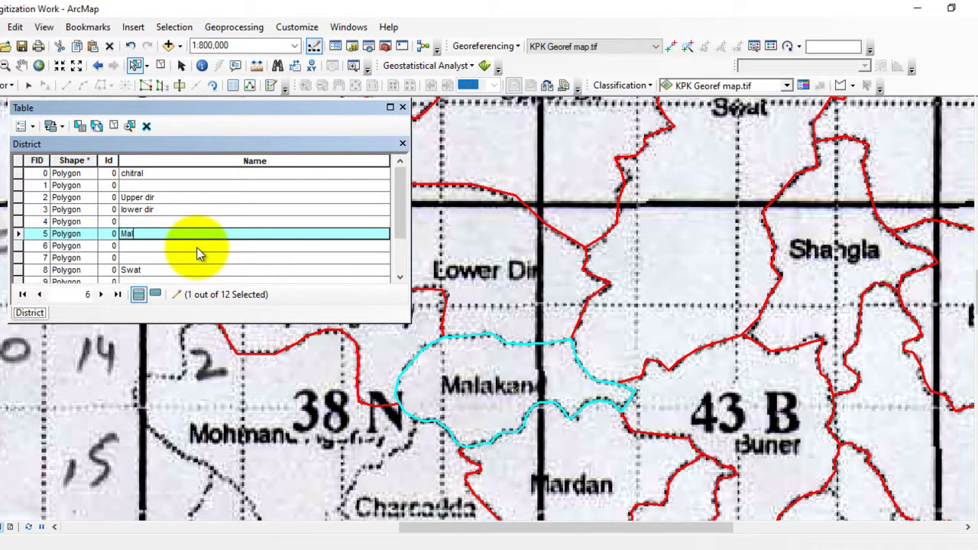
pyautogui.write('akand')
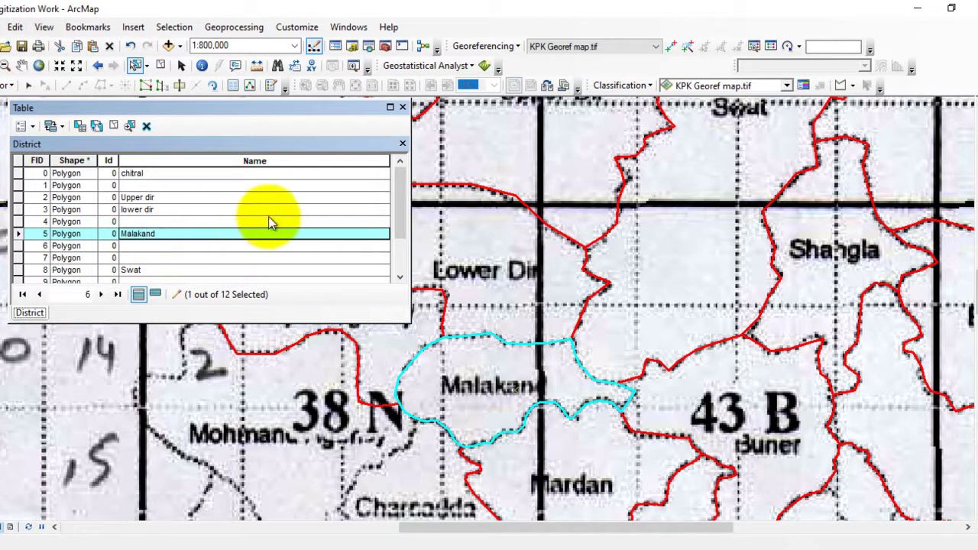
pyautogui.scroll(3, 376, 276)
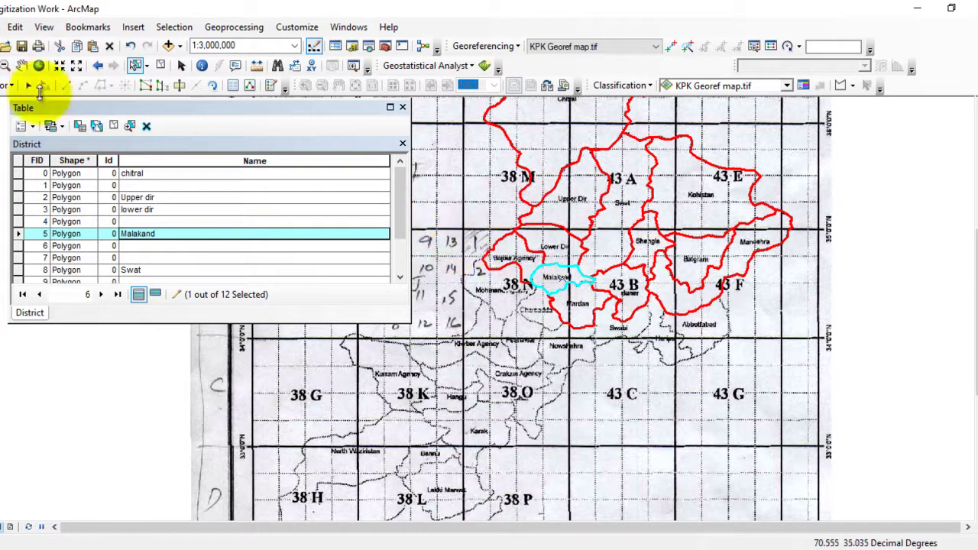
# Step: End the edit session with the name edits saved and close the District attribute table
pyautogui.click(6, 85)
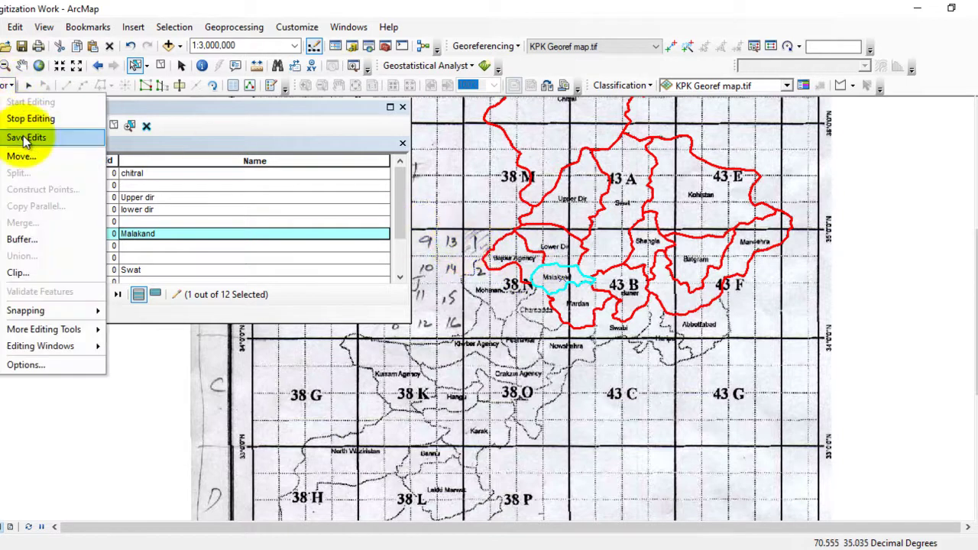
pyautogui.click(22, 135)
pyautogui.click(6, 85)
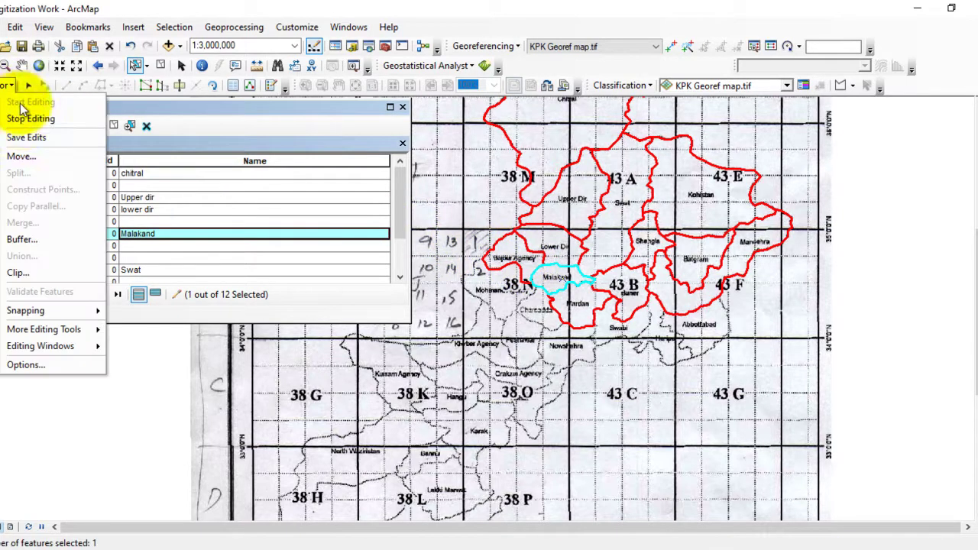
pyautogui.click(22, 122)
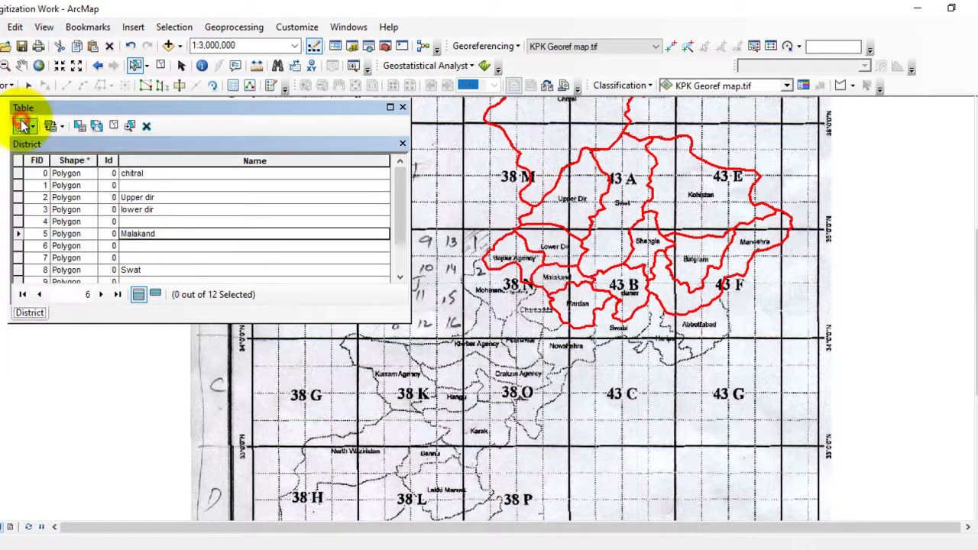
pyautogui.click(401, 109)
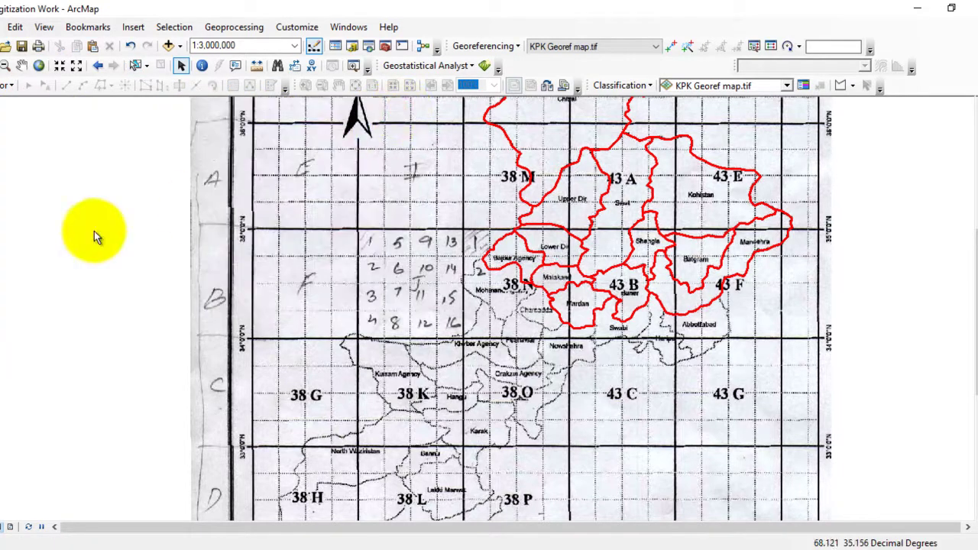
# Step: Hide the KPK Georef map.tif raster so only the District polygons are displayed
pyautogui.moveTo(2, 252)
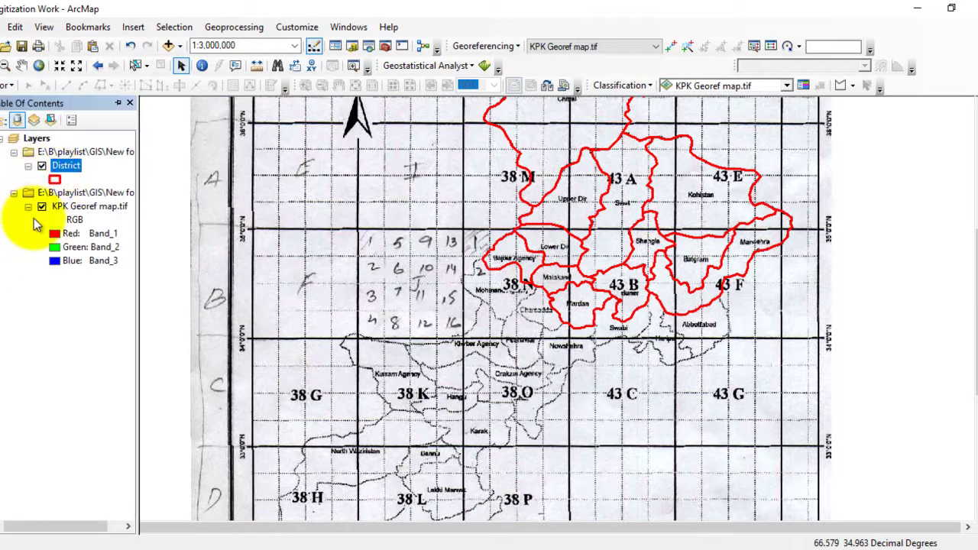
pyautogui.click(43, 207)
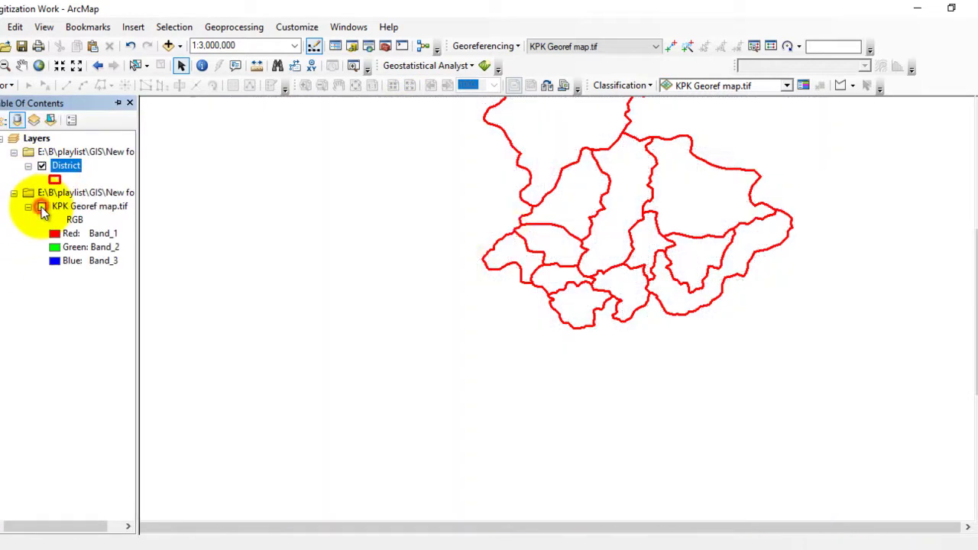
pyautogui.scroll(2, 468, 351)
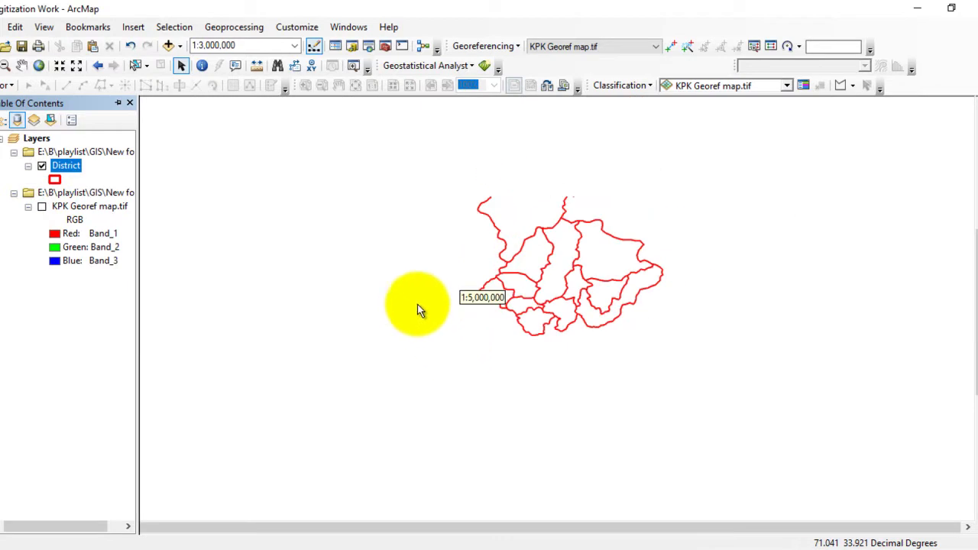
# Step: In the District layer's label properties, set the label field to Name
pyautogui.rightClick(75, 168)
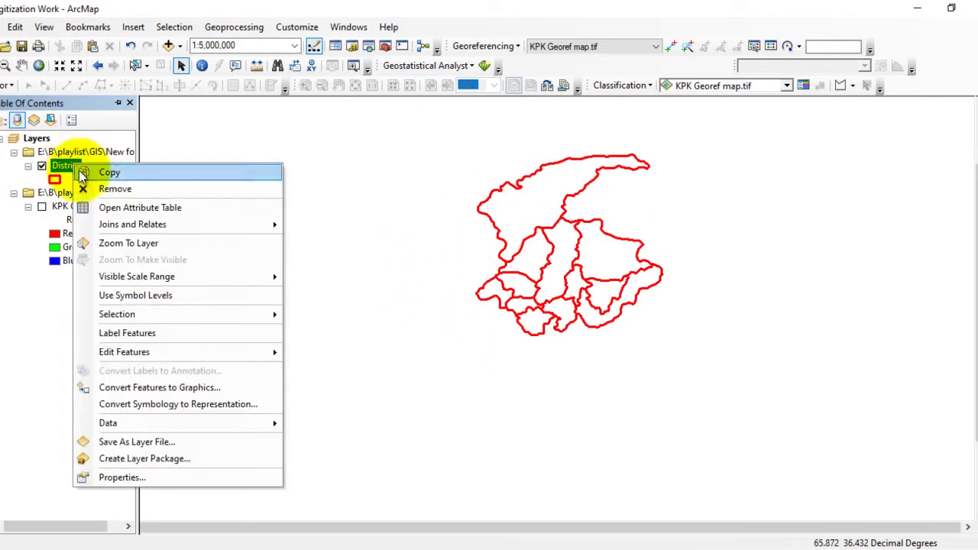
pyautogui.click(120, 479)
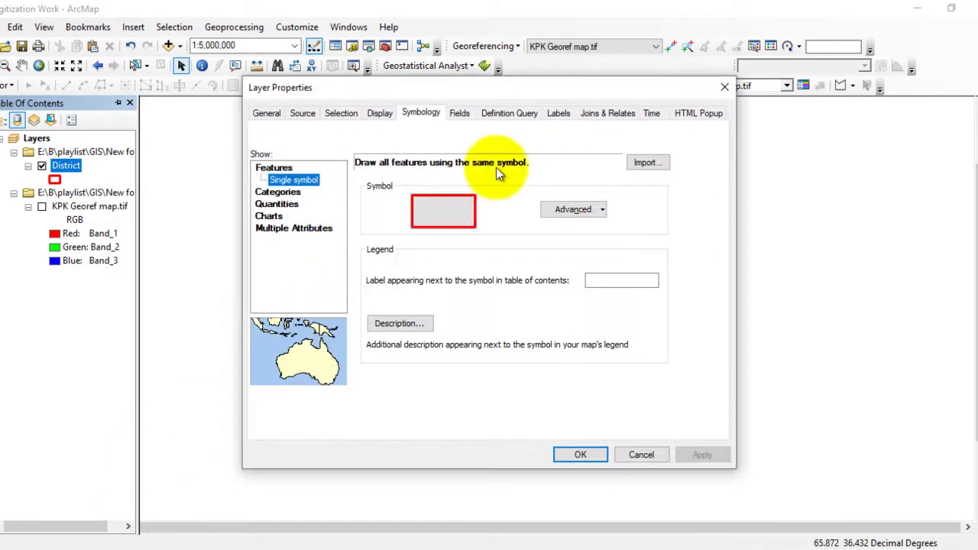
pyautogui.click(564, 116)
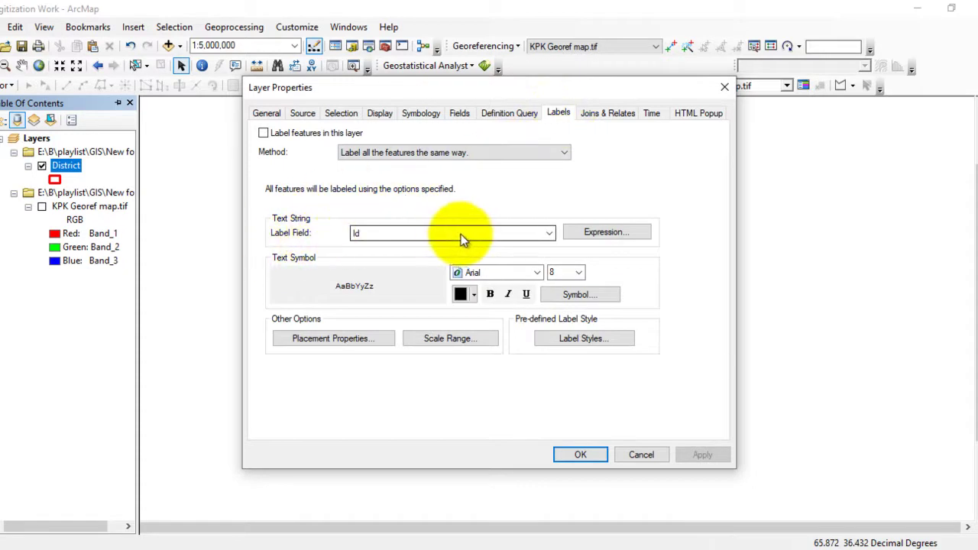
pyautogui.click(549, 235)
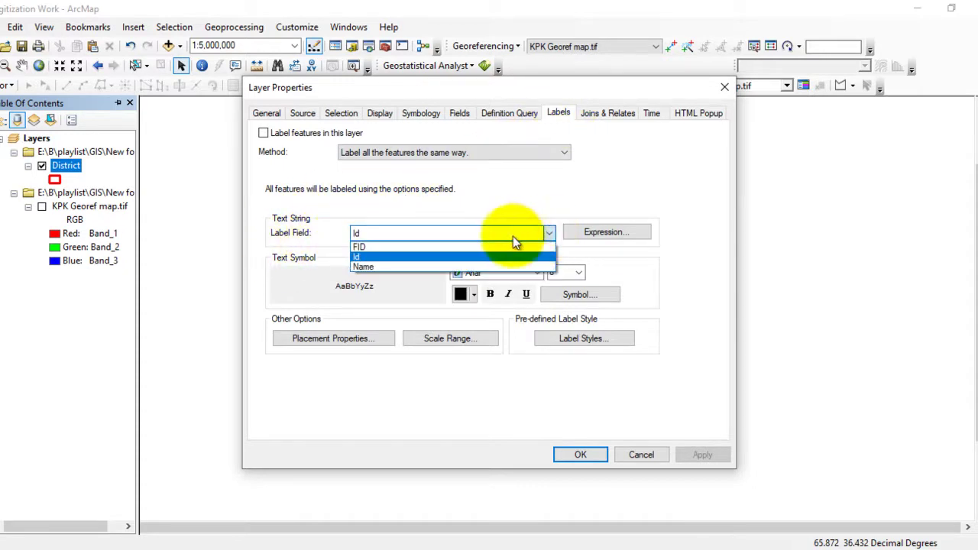
pyautogui.click(381, 269)
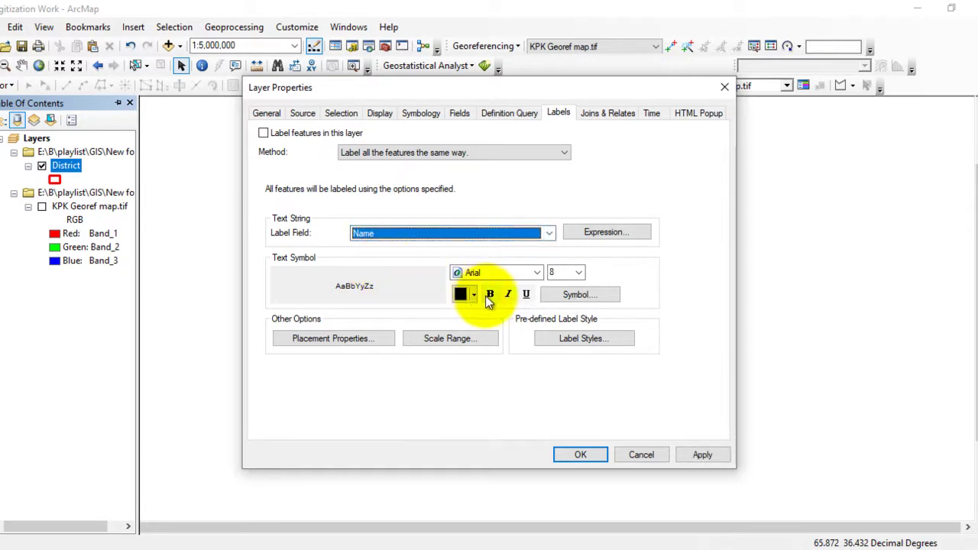
# Step: Set the District label text to size 12 and bold
pyautogui.click(579, 272)
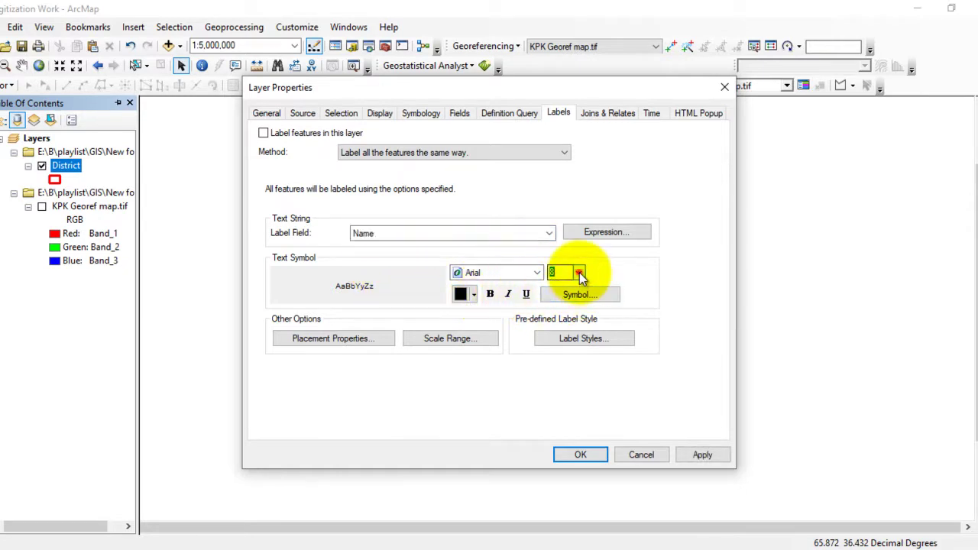
pyautogui.click(560, 327)
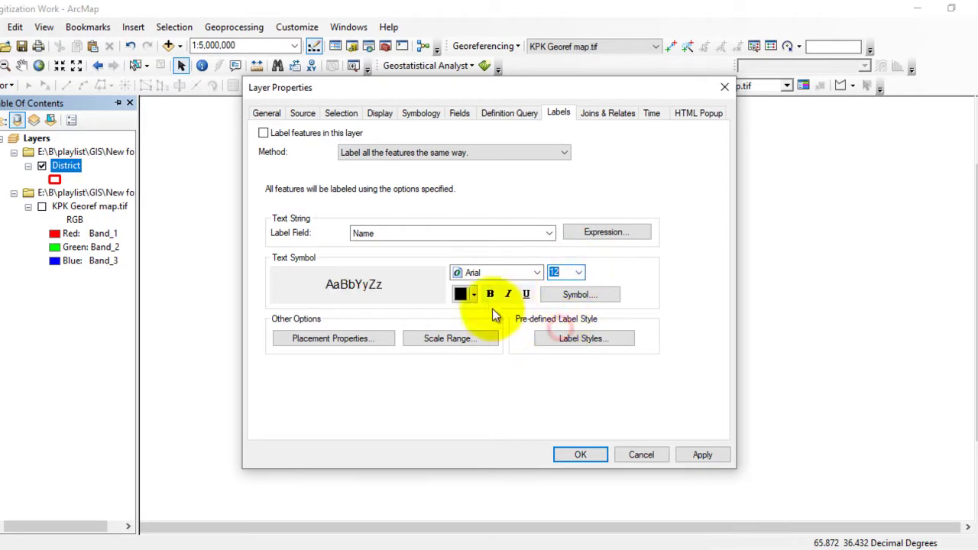
pyautogui.click(490, 295)
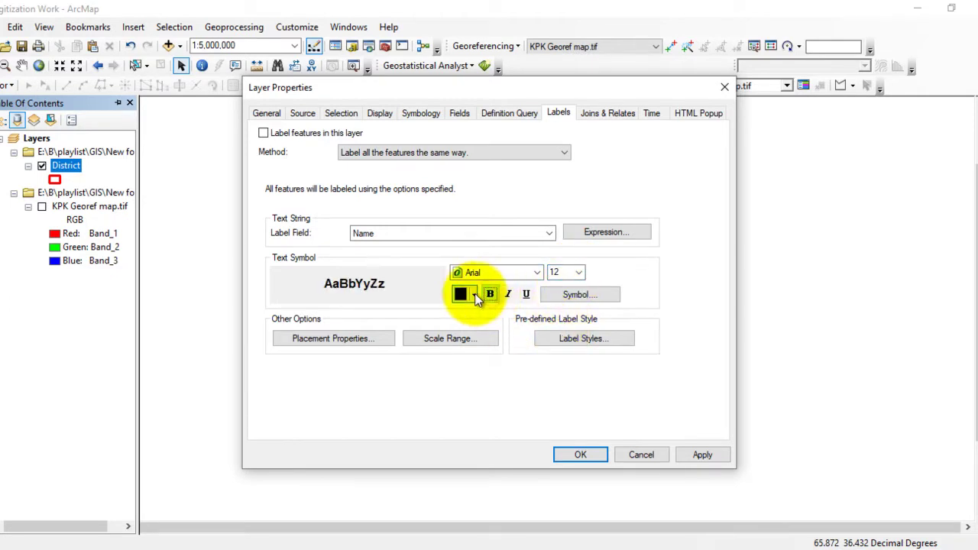
# Step: Try an orange label text colour and set it back to black
pyautogui.click(473, 295)
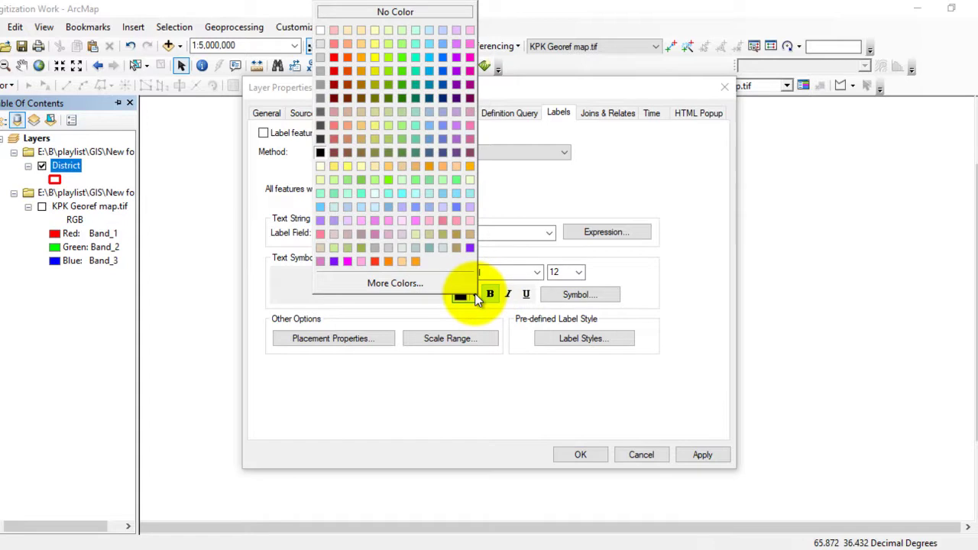
pyautogui.click(359, 70)
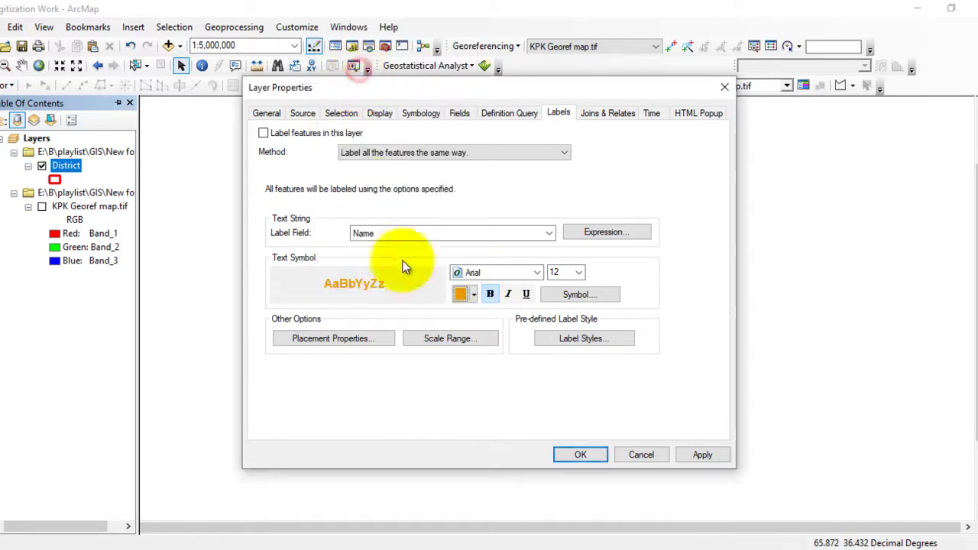
pyautogui.click(474, 295)
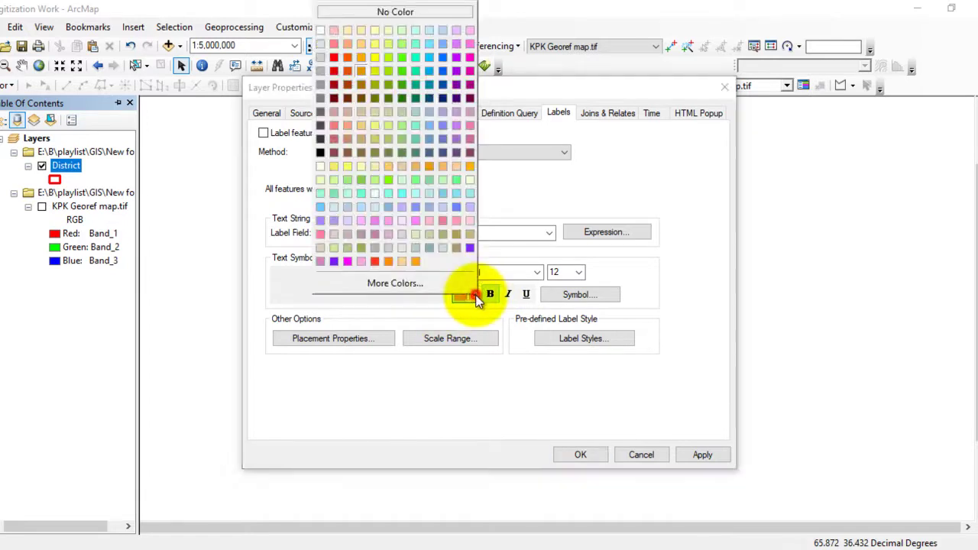
pyautogui.click(320, 152)
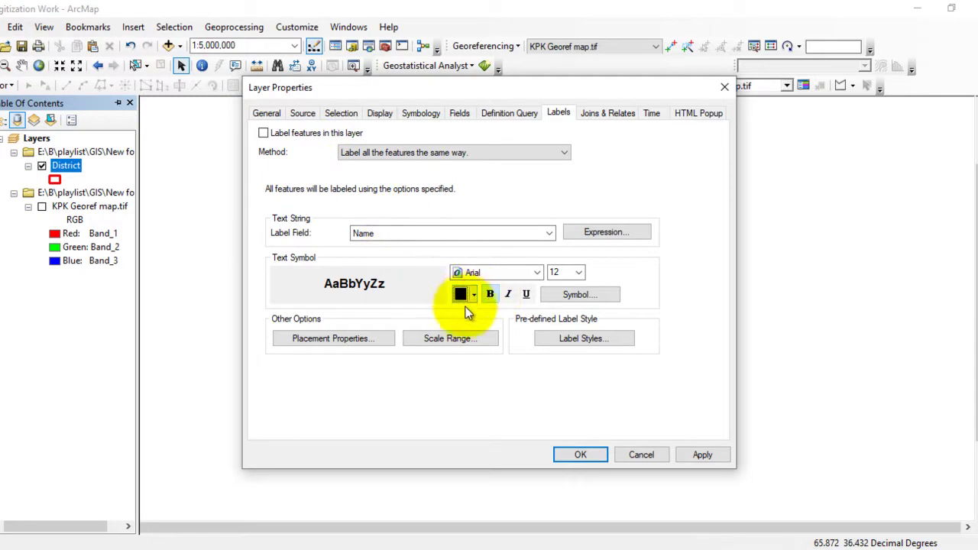
# Step: Accept the layer properties and turn on feature labels for the District layer
pyautogui.click(581, 457)
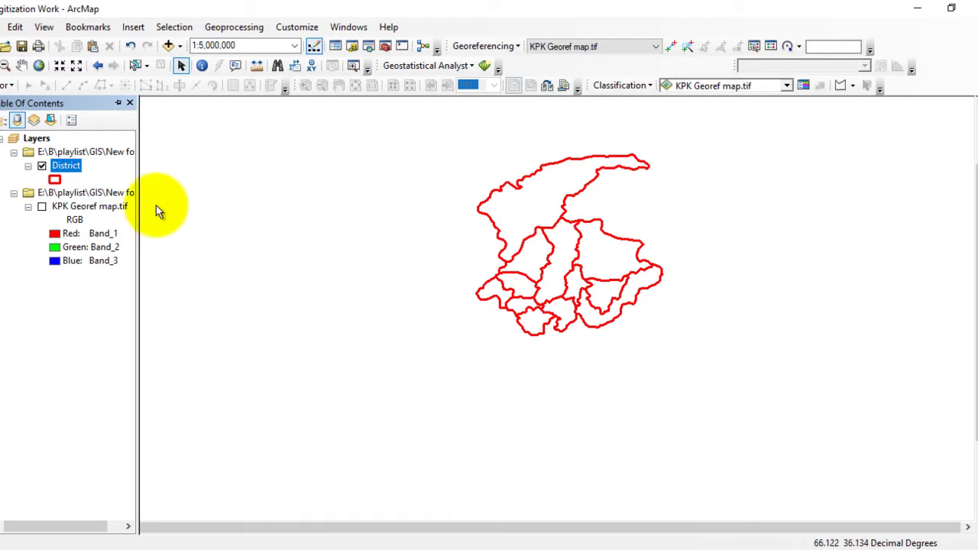
pyautogui.rightClick(68, 169)
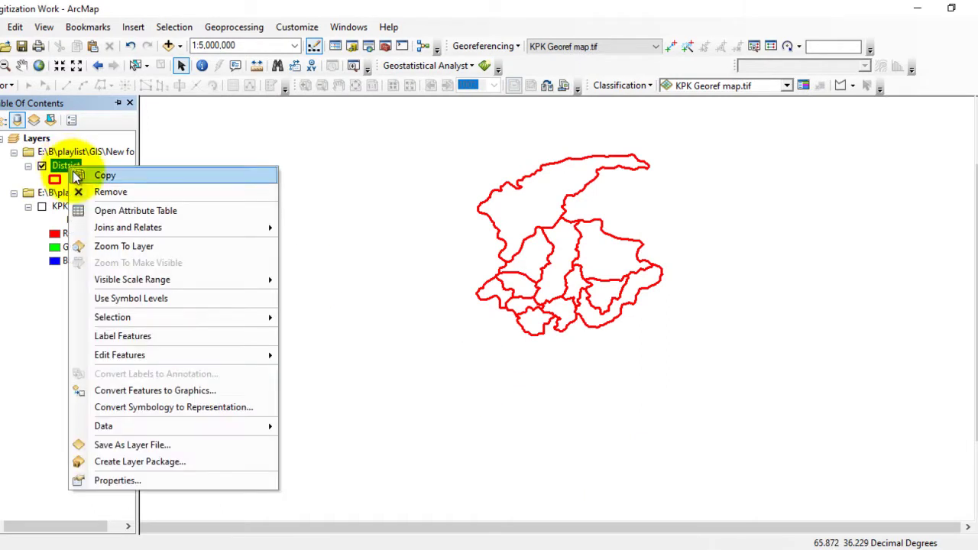
pyautogui.click(129, 336)
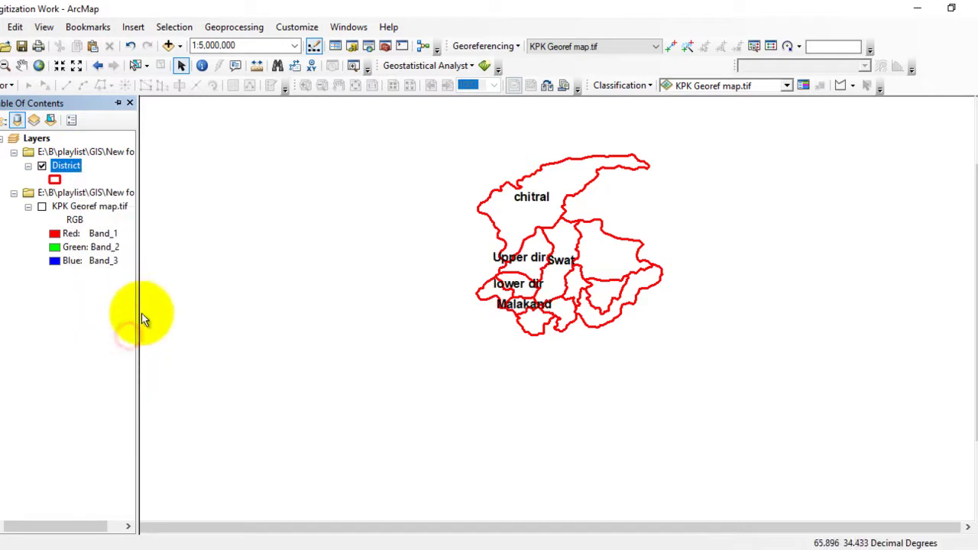
pyautogui.scroll(-1, 558, 178)
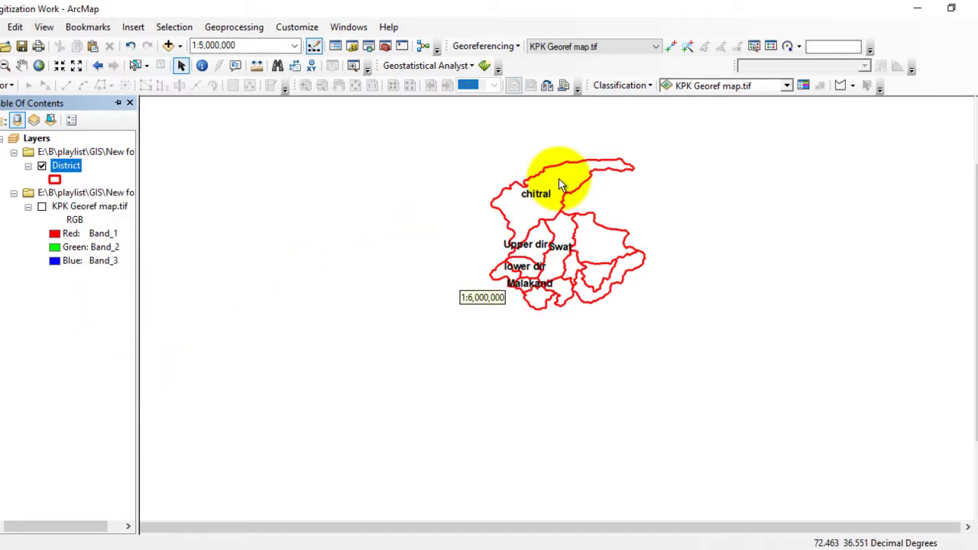
pyautogui.scroll(2, 558, 179)
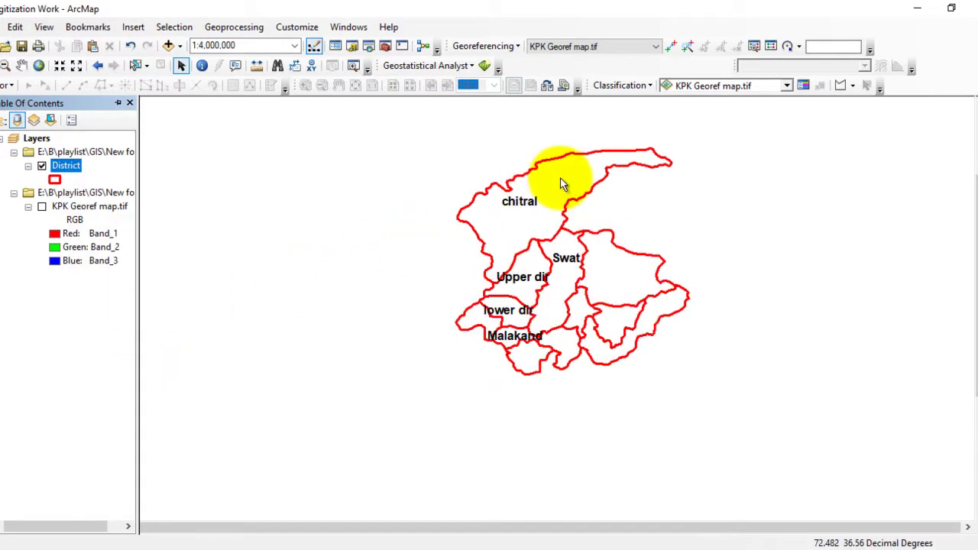
pyautogui.scroll(1, 560, 178)
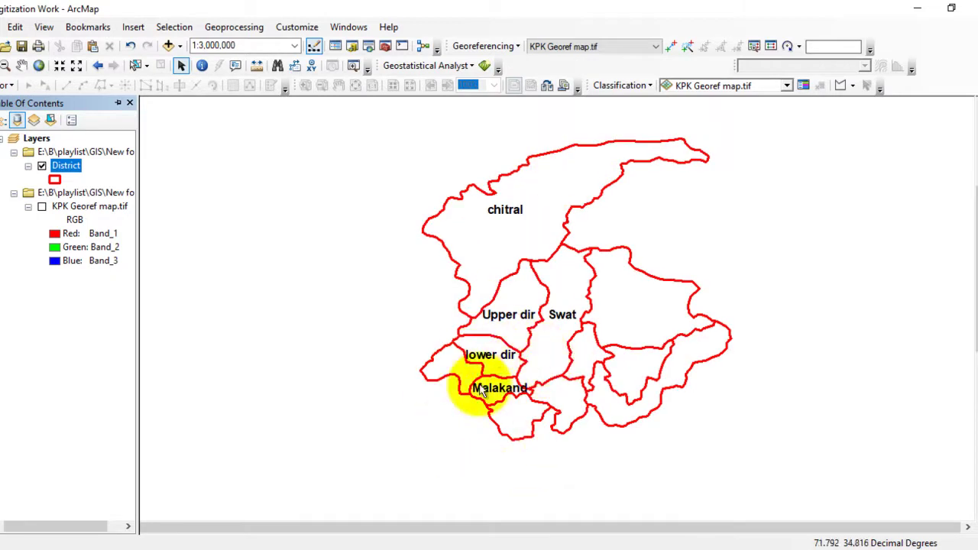